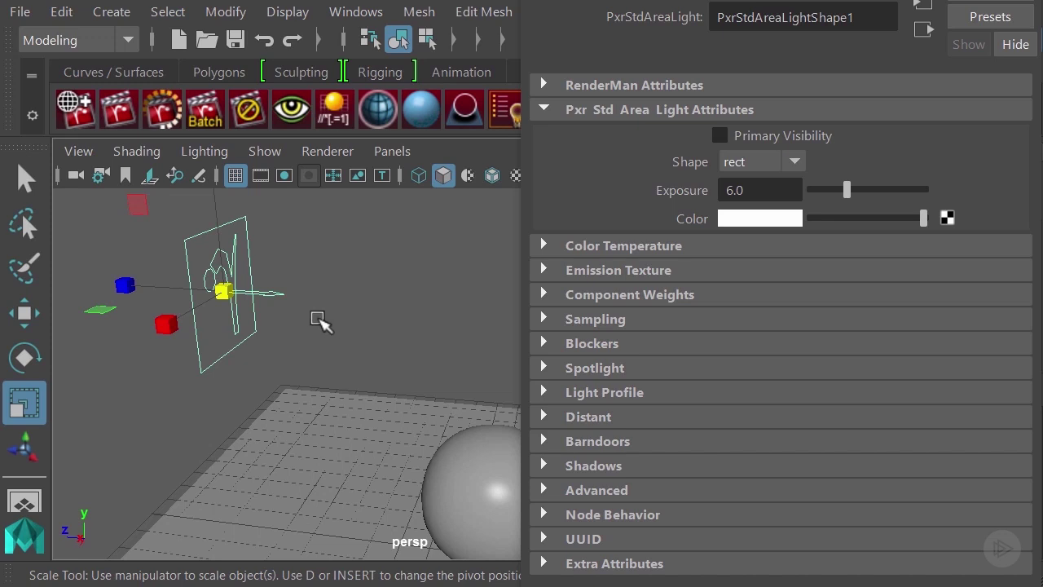
# Raise the area light's exposure to 7, then to 8.
pyautogui.keyDown('alt'); pyautogui.moveTo(321, 274); pyautogui.dragTo(328, 272); pyautogui.keyUp('alt')
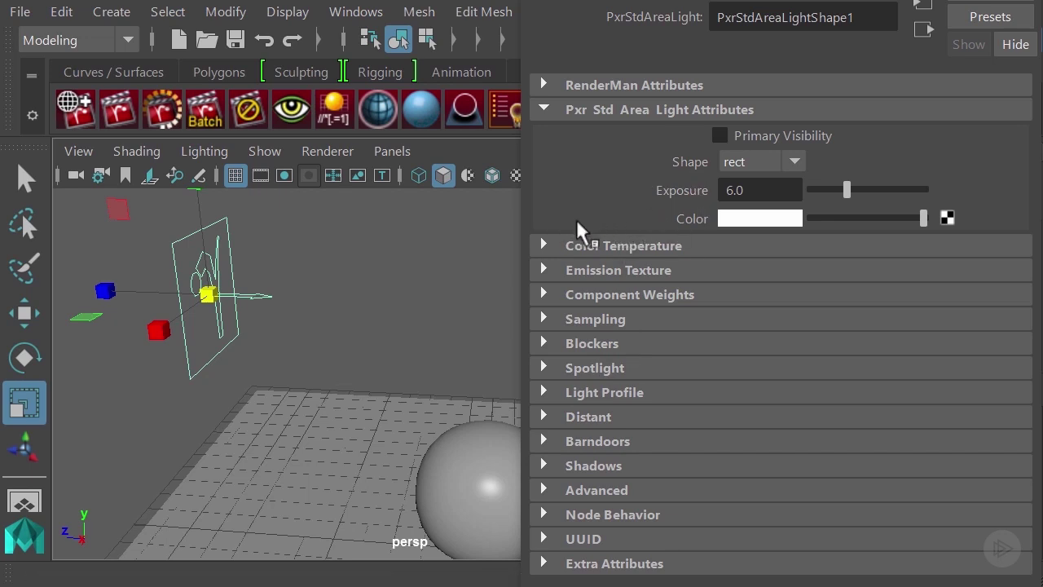
pyautogui.moveTo(693, 194)
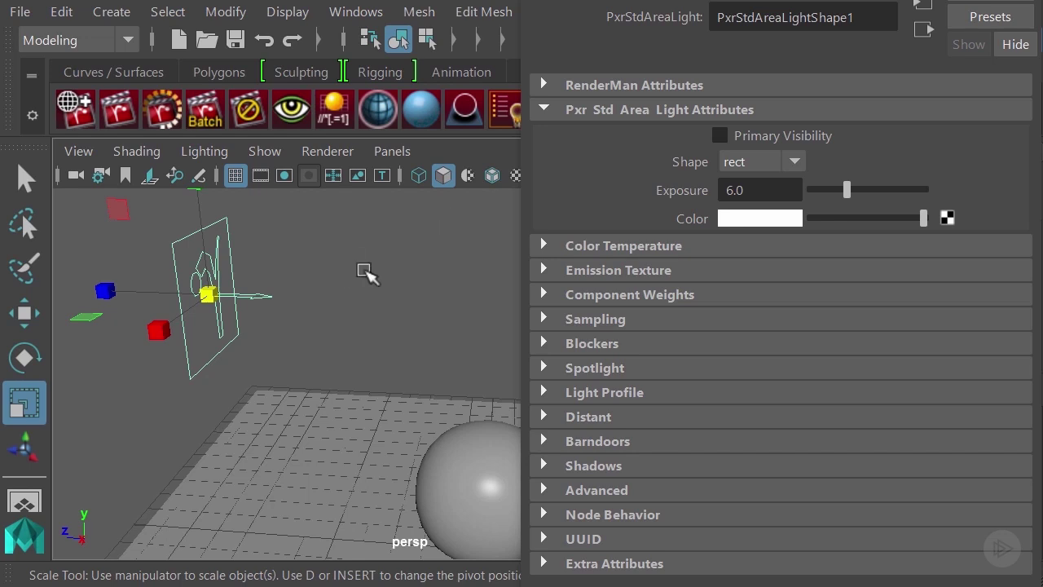
pyautogui.click(763, 189)
pyautogui.moveTo(763, 189); pyautogui.dragTo(683, 188)
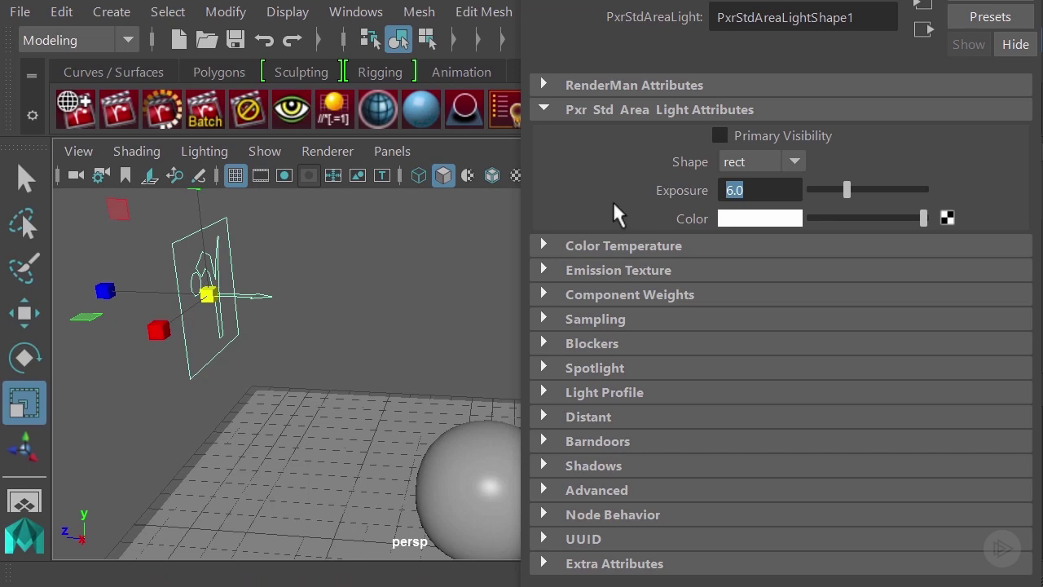
pyautogui.write('7')
pyautogui.press('Return')
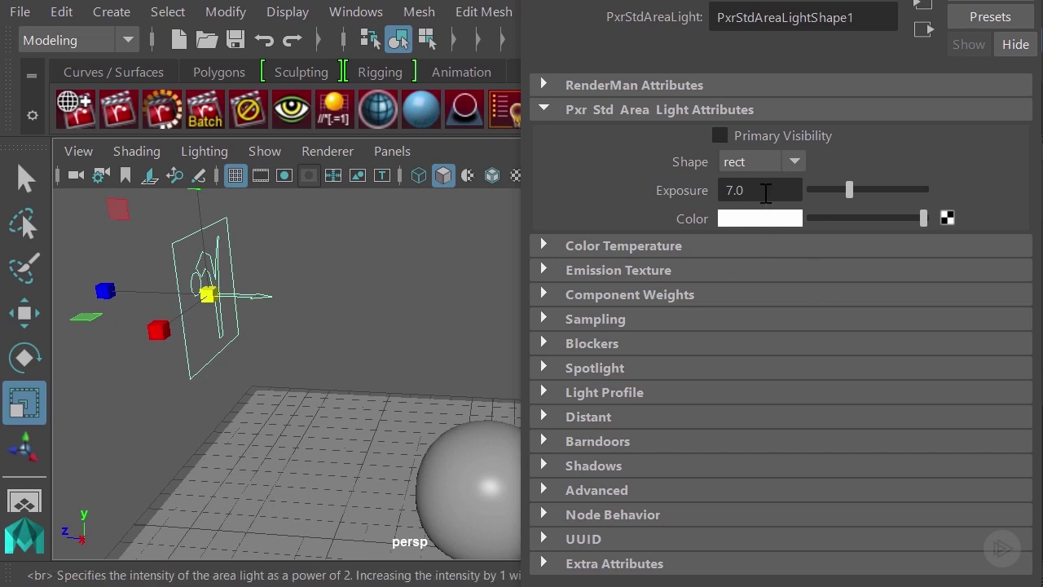
pyautogui.press('Return')
# Try area light exposure values of 9, 0 and -1.
pyautogui.doubleClick(738, 189)
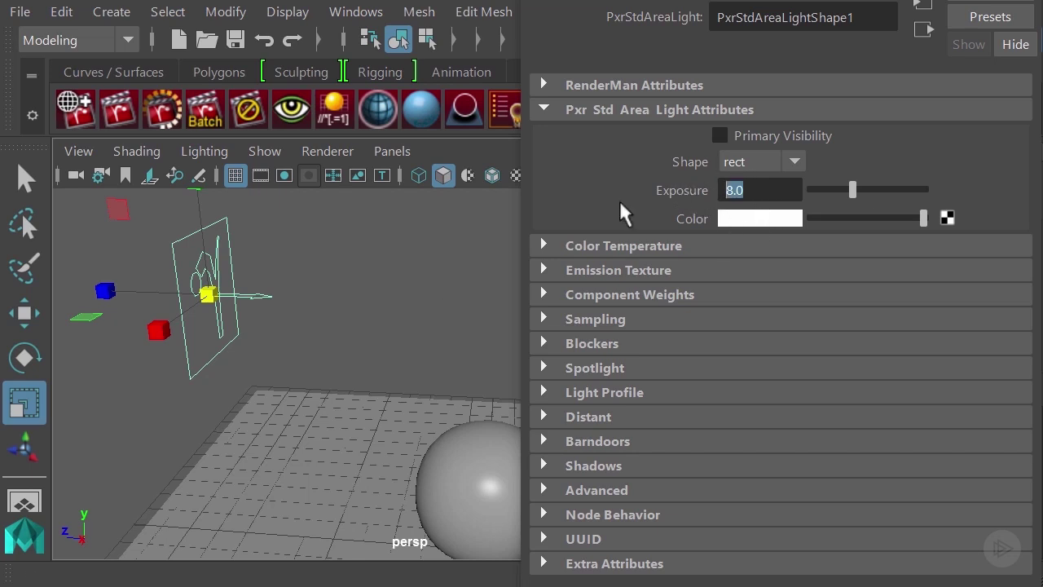
pyautogui.write('9')
pyautogui.press('Return')
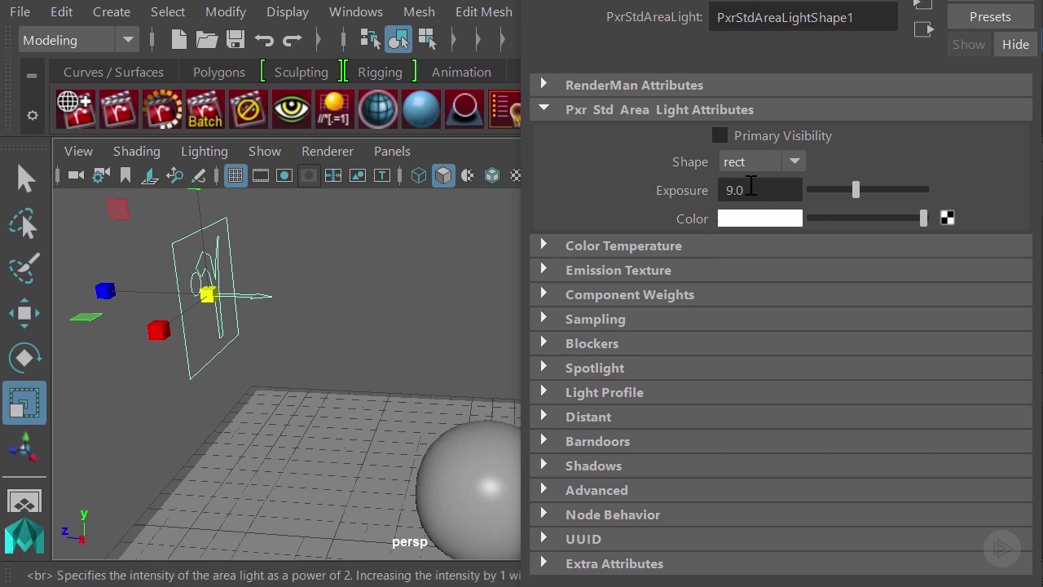
pyautogui.moveTo(750, 187); pyautogui.dragTo(699, 190)
pyautogui.write('0')
pyautogui.press('Return')
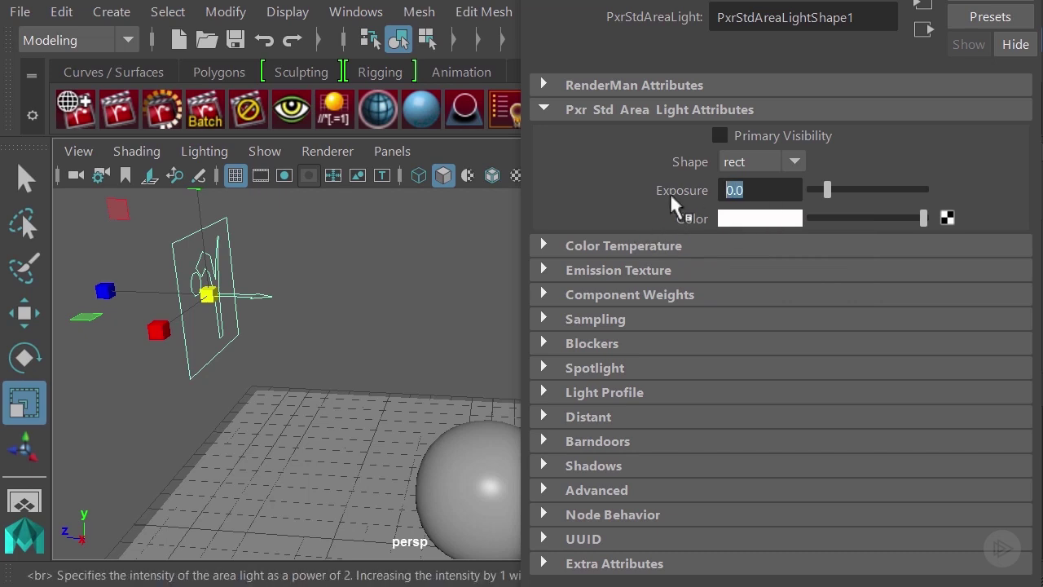
pyautogui.write('-1')
pyautogui.press('Return')
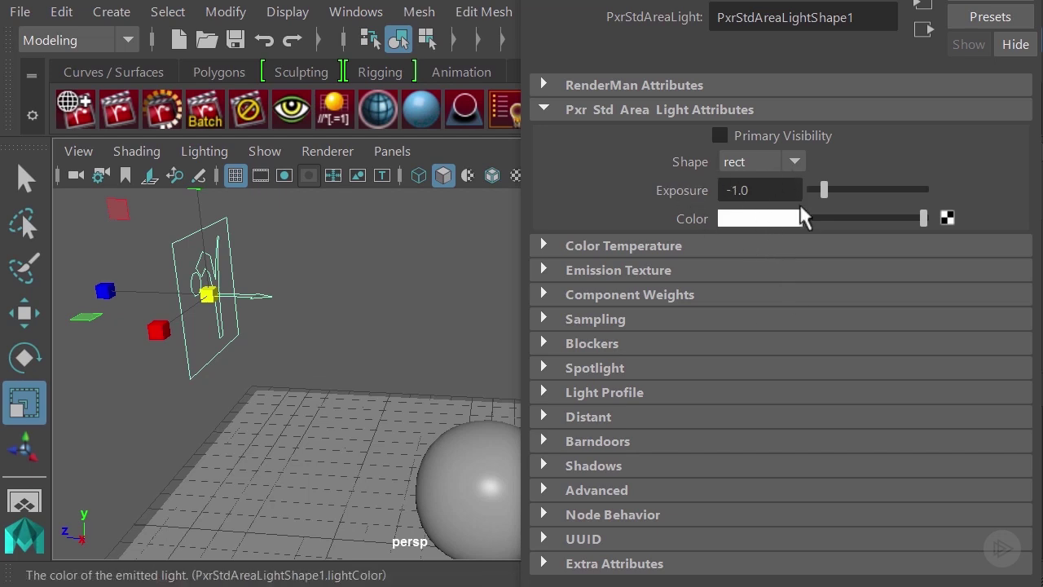
pyautogui.moveTo(774, 190); pyautogui.dragTo(703, 189)
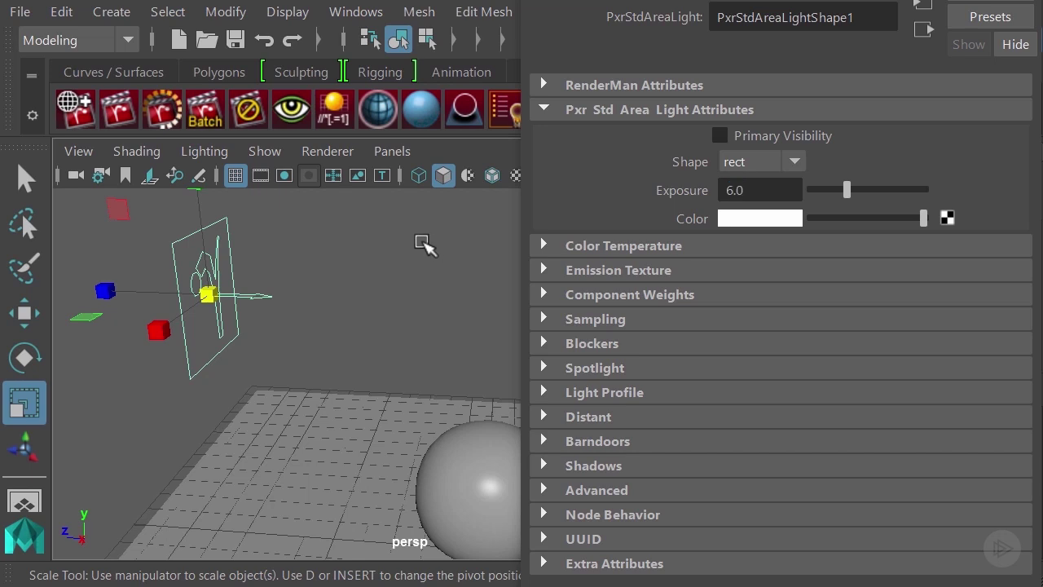
# Frame the sphere on the plane in the persp view and start an IPR render.
pyautogui.keyDown('alt'); pyautogui.moveTo(412, 345); pyautogui.dragTo(328, 290, button='middle'); pyautogui.keyUp('alt')
pyautogui.scroll(-3, 354, 299)
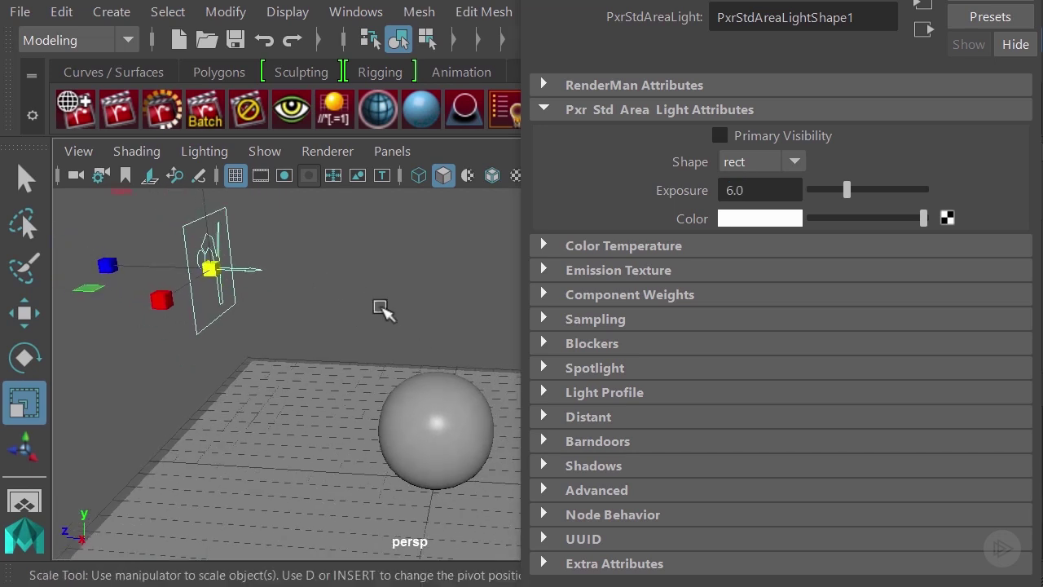
pyautogui.keyDown('alt'); pyautogui.moveTo(383, 309); pyautogui.dragTo(373, 280, button='middle'); pyautogui.keyUp('alt')
pyautogui.moveTo(372, 280)
pyautogui.keyDown('alt'); pyautogui.mouseDown()
pyautogui.moveTo(380, 293)
pyautogui.moveTo(367, 282)
pyautogui.moveTo(363, 295)
pyautogui.mouseUp(); pyautogui.keyUp('alt')
pyautogui.keyDown('alt'); pyautogui.moveTo(361, 301); pyautogui.dragTo(353, 329, button='right'); pyautogui.keyUp('alt')
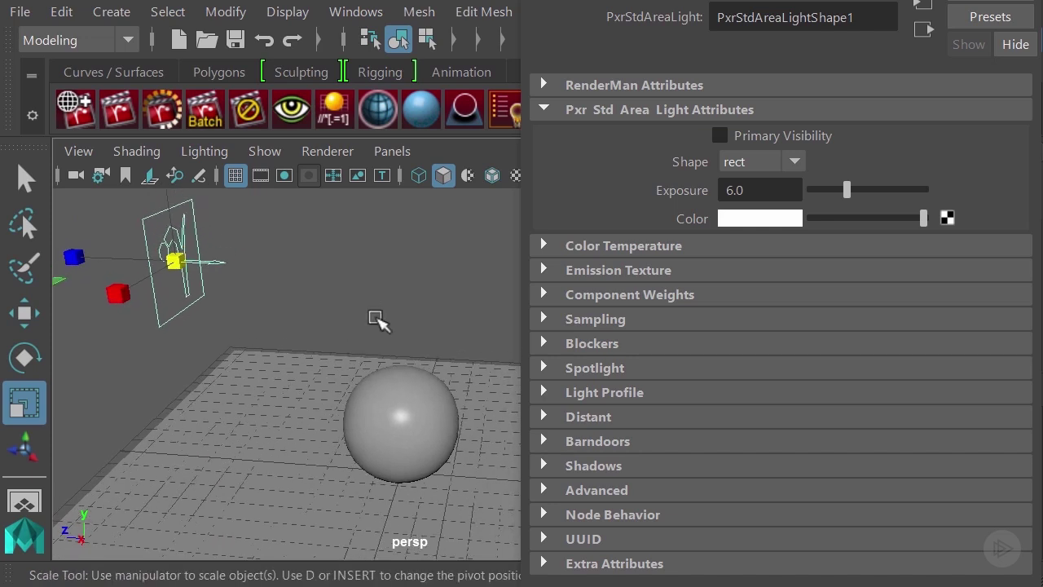
pyautogui.keyDown('alt'); pyautogui.moveTo(375, 317); pyautogui.dragTo(314, 280); pyautogui.keyUp('alt')
pyautogui.click(169, 116)
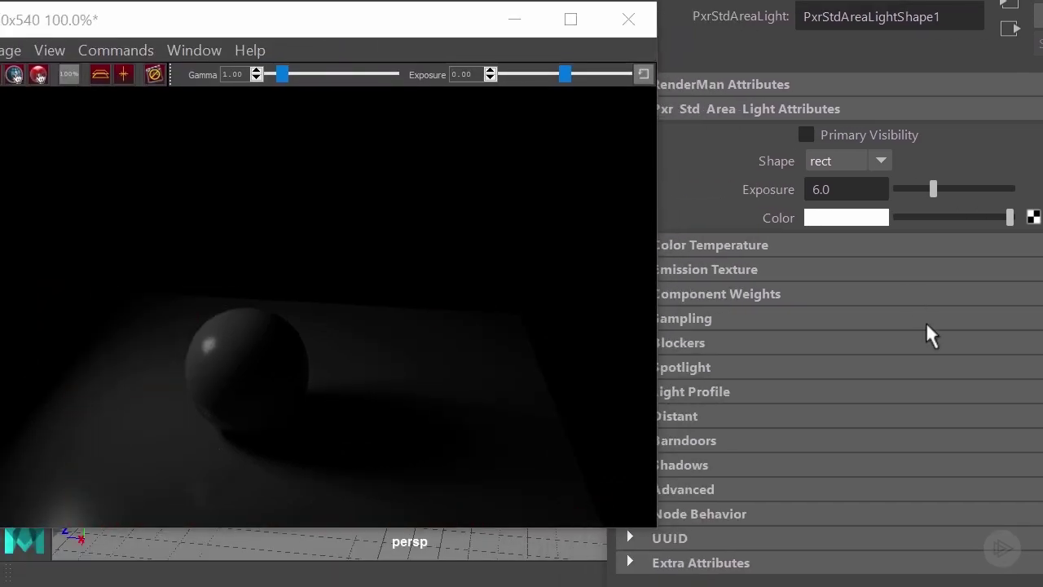
# Tint the area light yellow, then magenta, from the Color History.
pyautogui.click(861, 220)
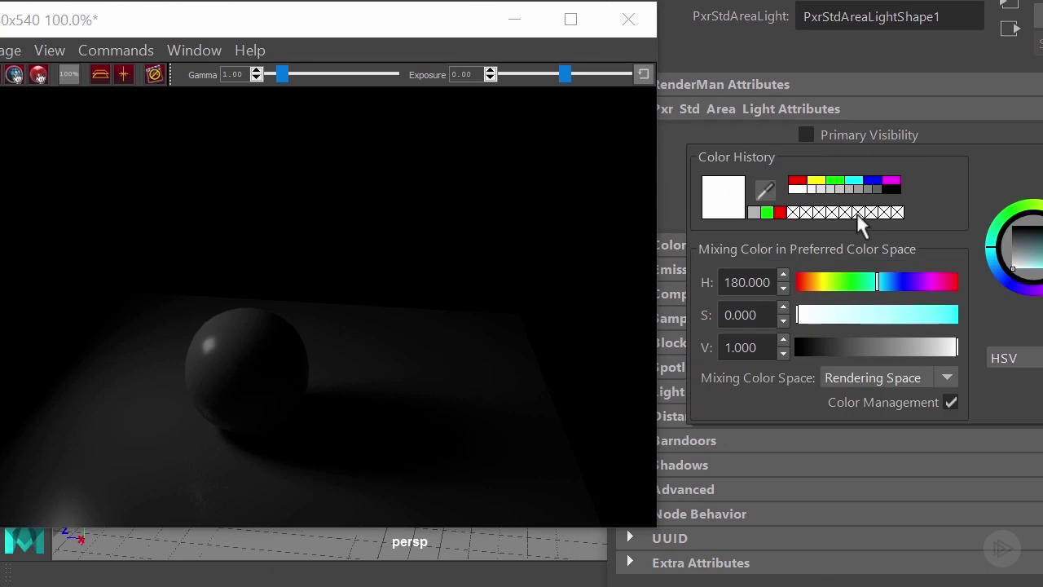
pyautogui.click(816, 181)
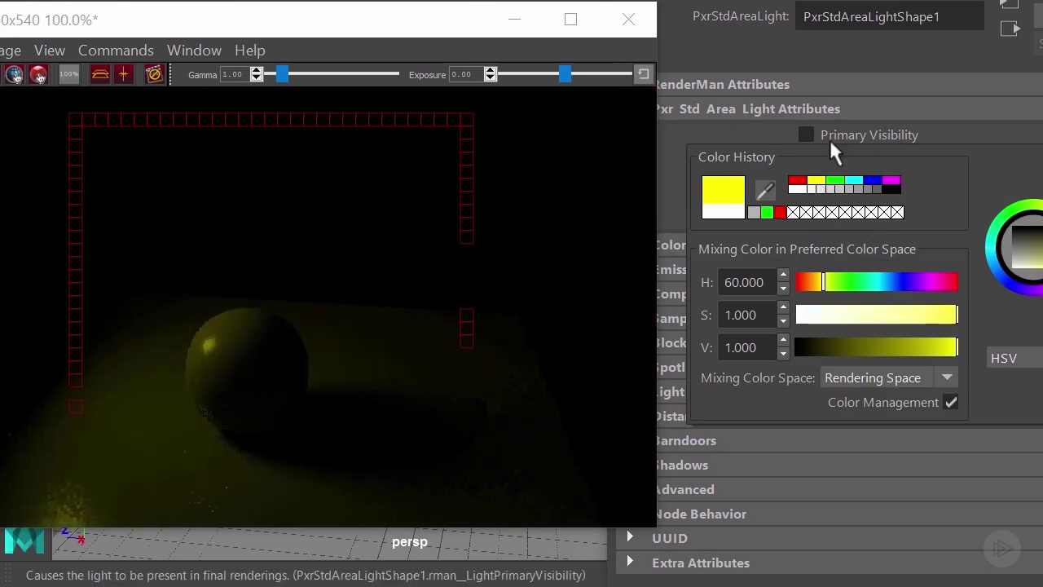
pyautogui.click(890, 181)
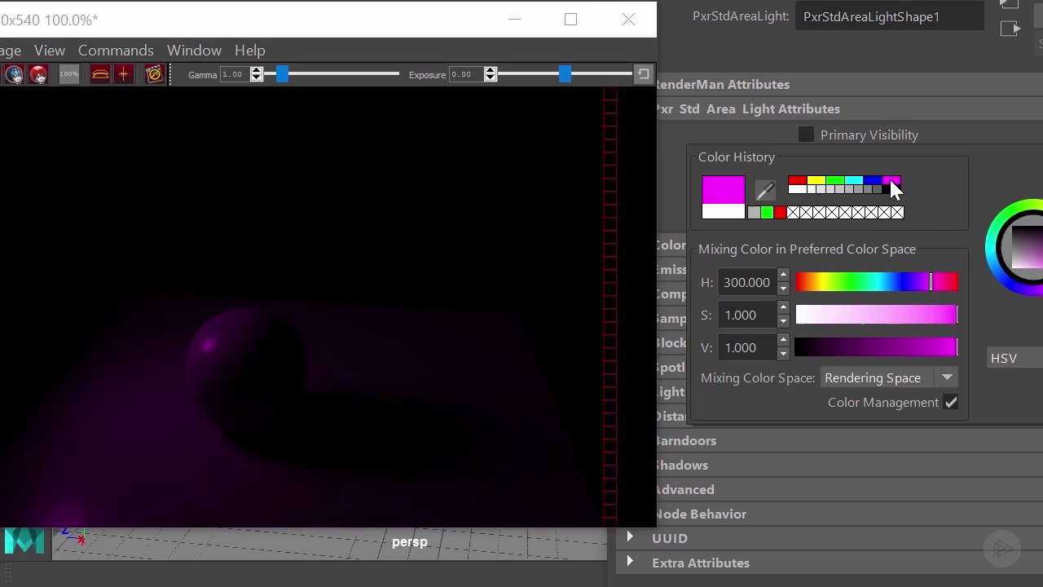
pyautogui.click(844, 189)
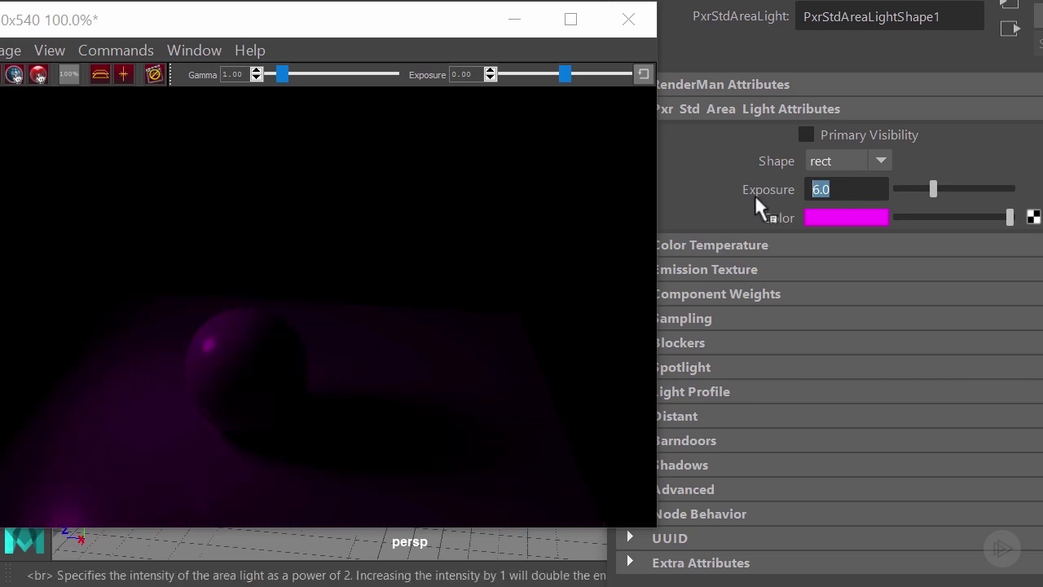
# Set the area light's exposure to 7, then to 10.
pyautogui.moveTo(754, 195)
pyautogui.write('7')
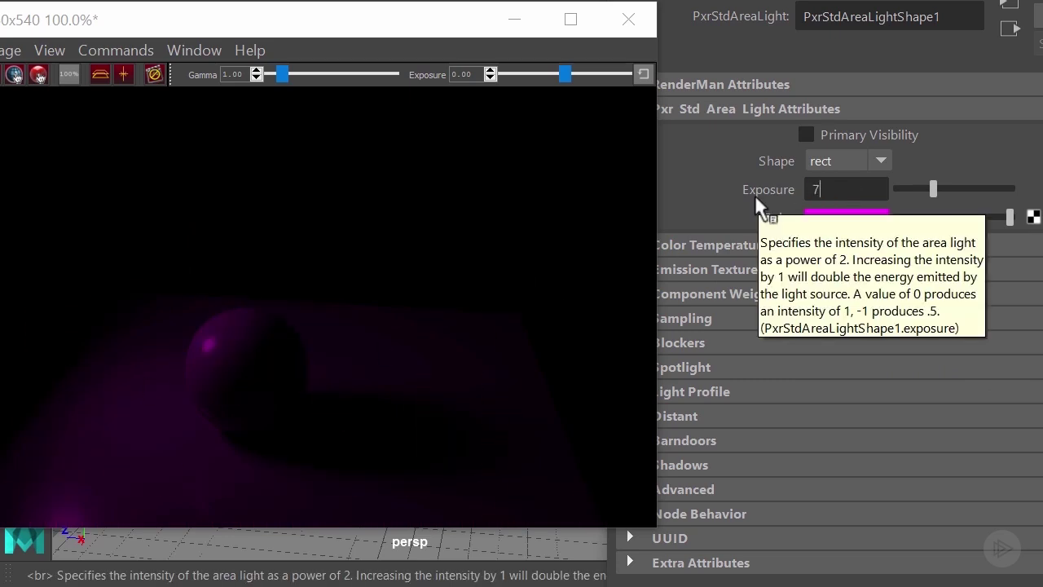
pyautogui.press('Return')
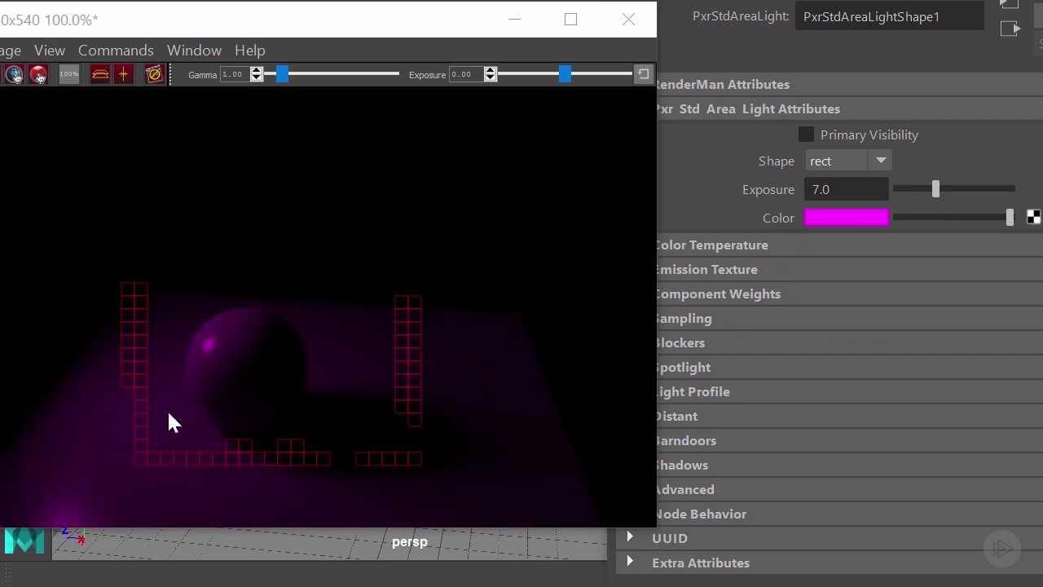
pyautogui.doubleClick(844, 189)
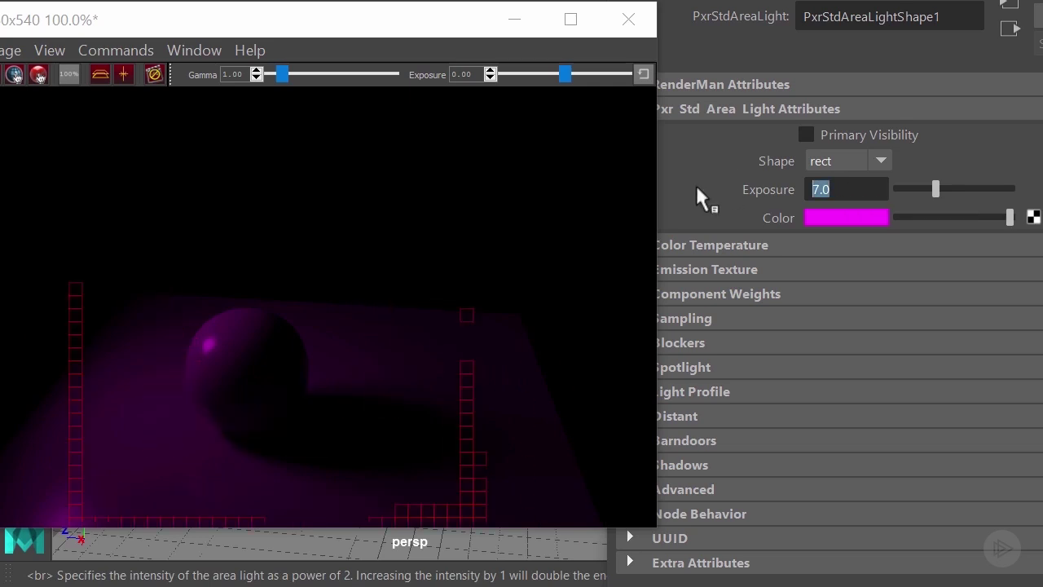
pyautogui.write('10')
pyautogui.press('Return')
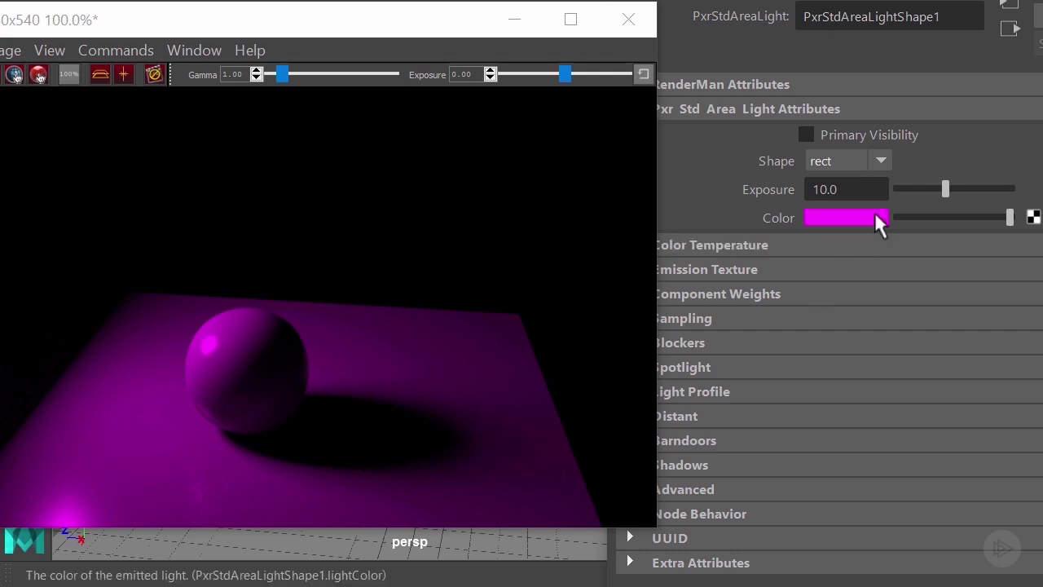
# Try an exposure of 11, then settle back on 10.
pyautogui.moveTo(865, 196); pyautogui.dragTo(769, 196)
pyautogui.moveTo(764, 192)
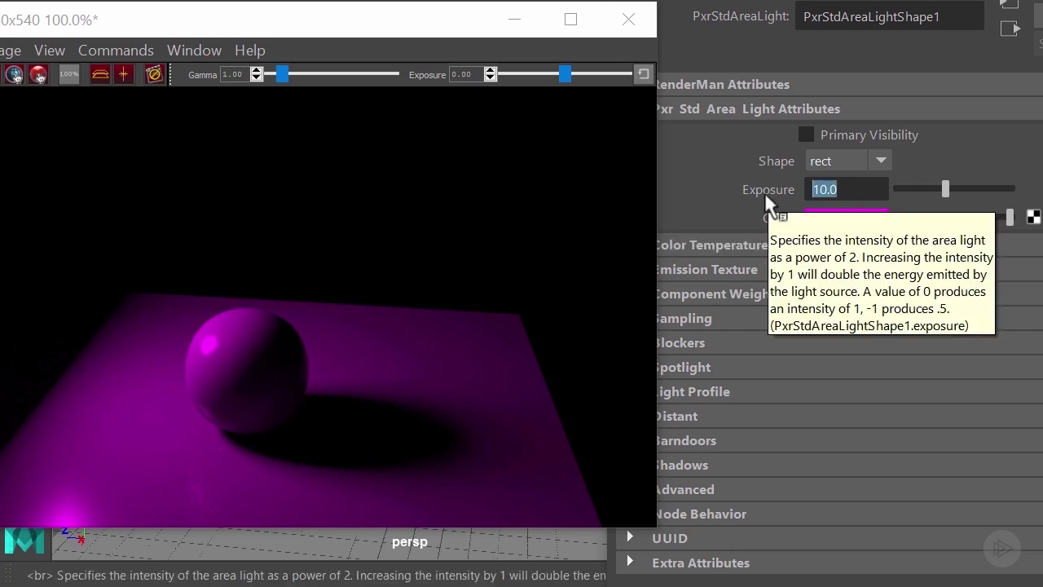
pyautogui.write('11')
pyautogui.press('Return')
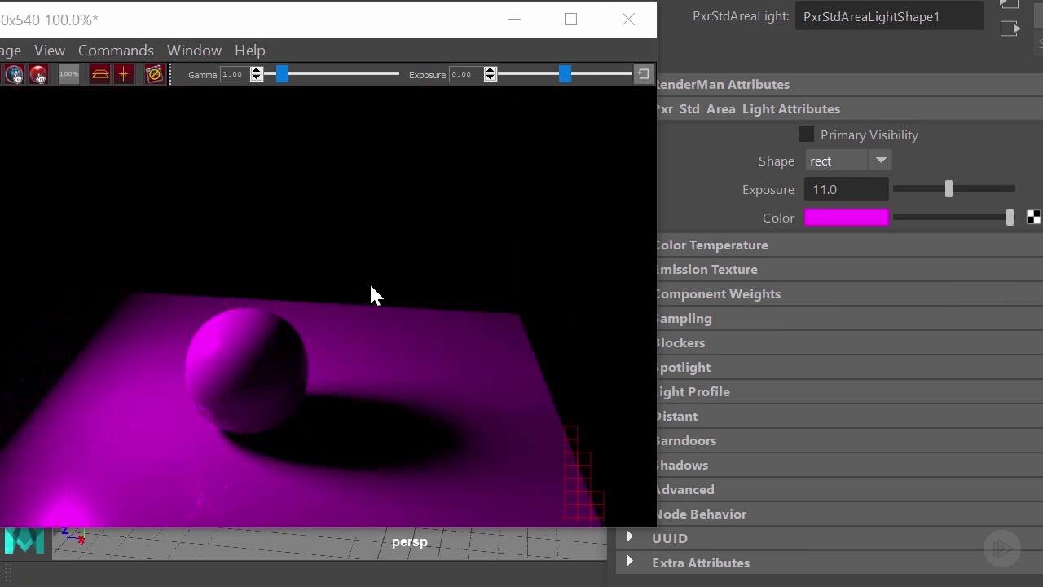
pyautogui.click(812, 188)
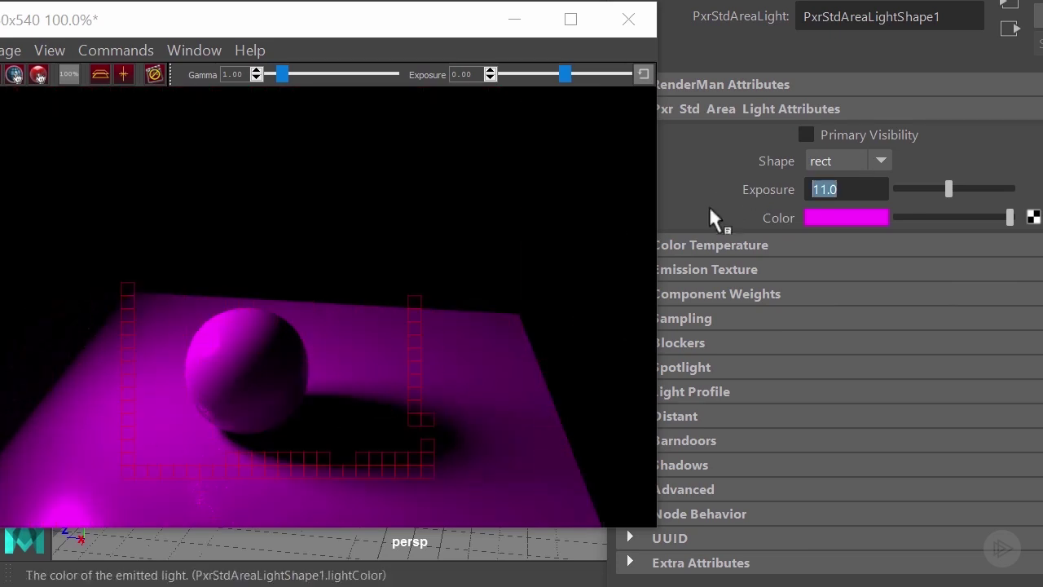
pyautogui.write('10')
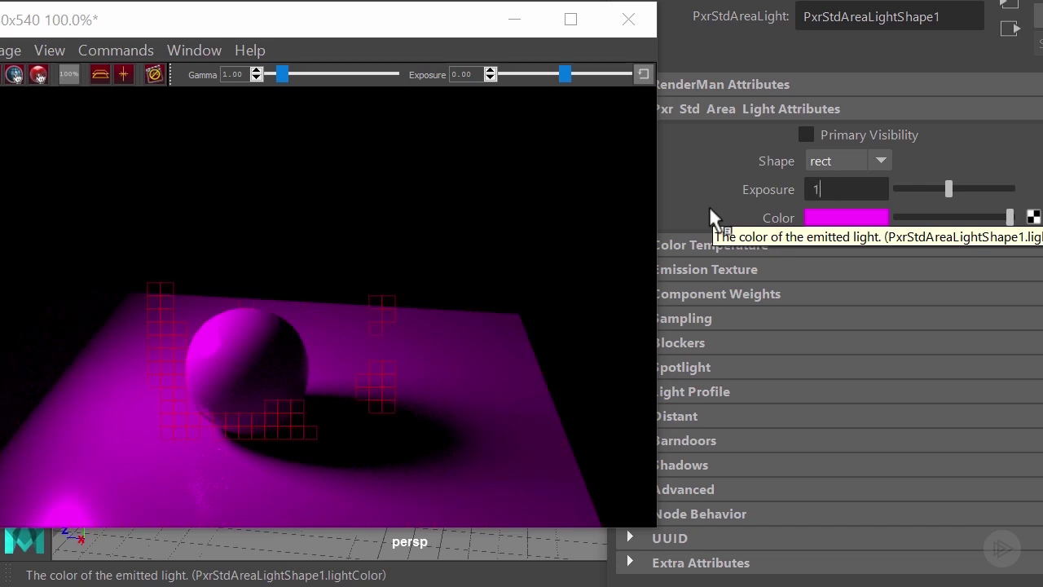
pyautogui.press('Return')
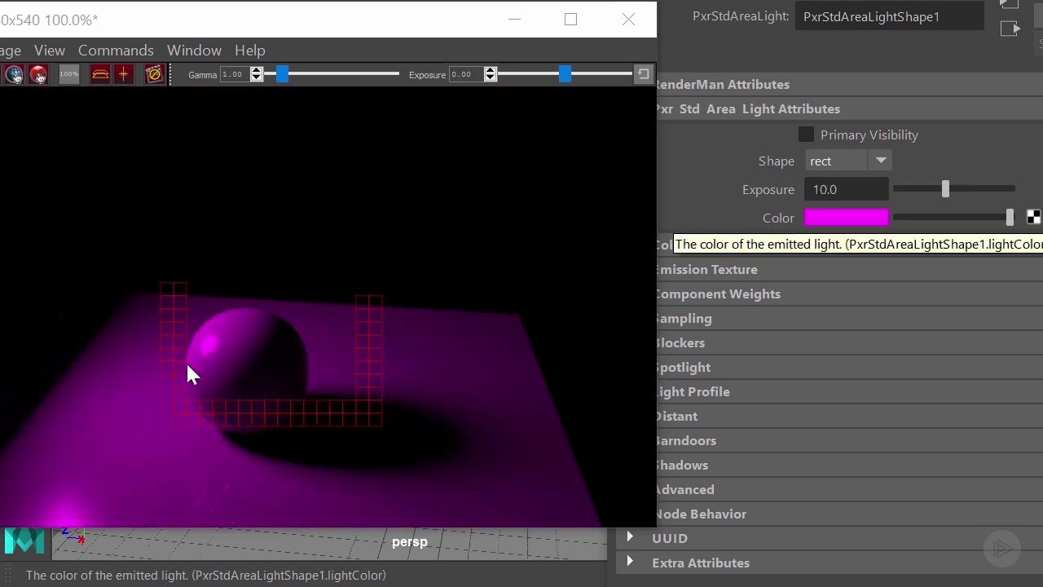
# Set the area light colour back to white from the Color History.
pyautogui.click(829, 216)
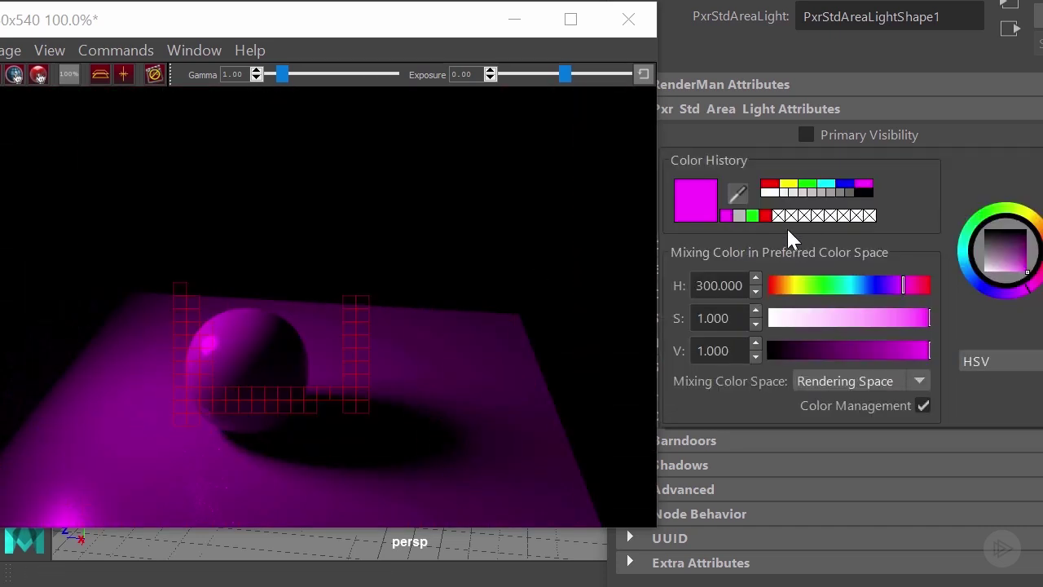
pyautogui.click(771, 189)
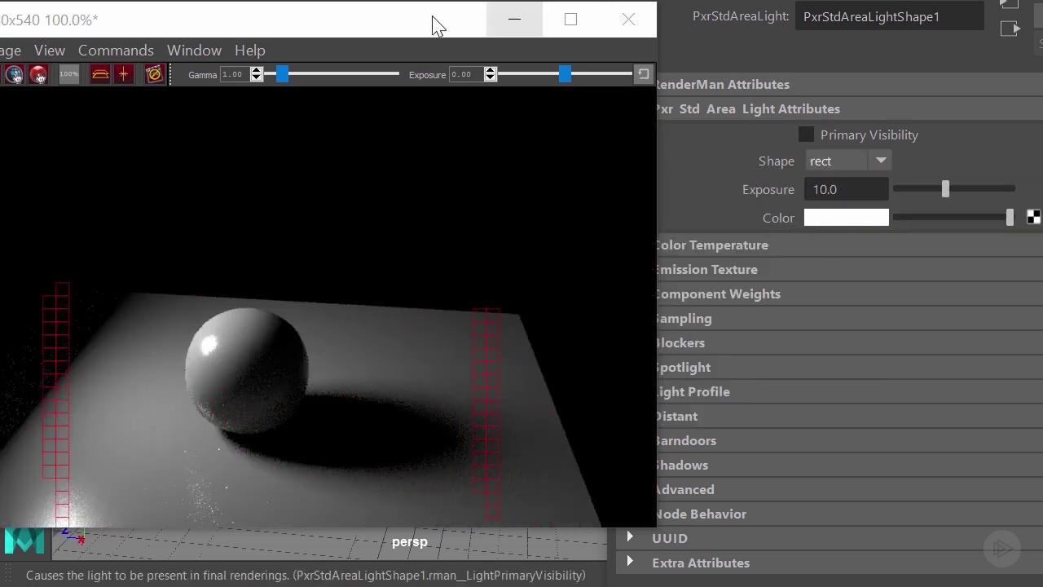
pyautogui.moveTo(431, 17); pyautogui.dragTo(360, 15)
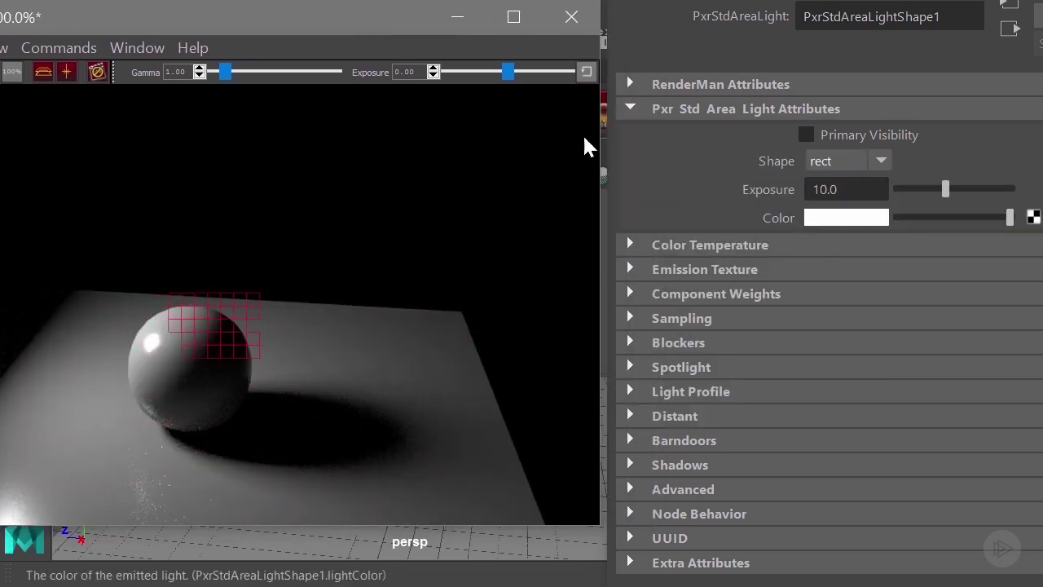
# Expand Color Temperature and tick Enable Temperature, keeping the default 6500 K.
pyautogui.click(699, 244)
pyautogui.moveTo(70, 11); pyautogui.dragTo(109, 31)
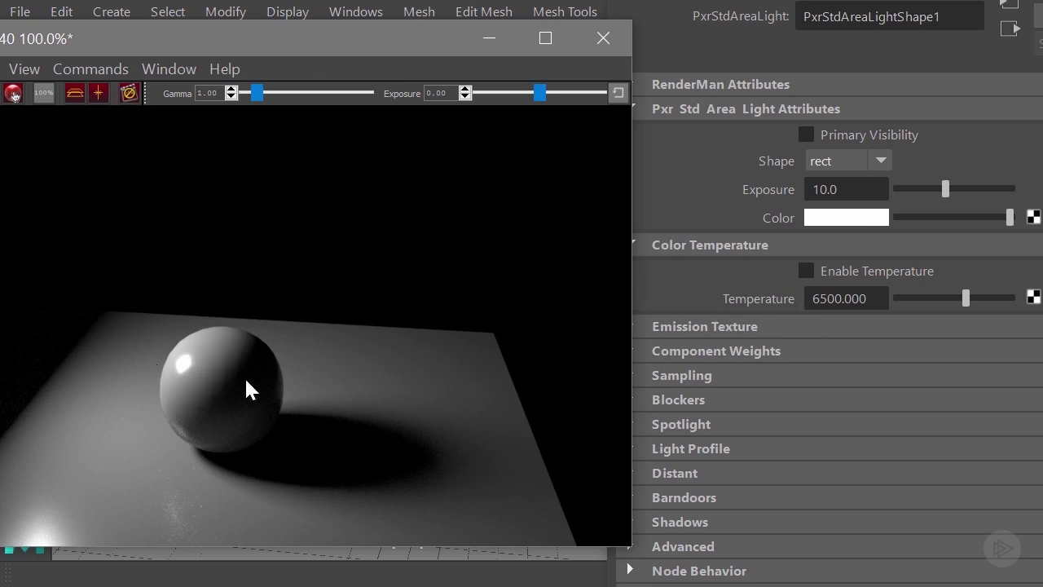
pyautogui.click(880, 269)
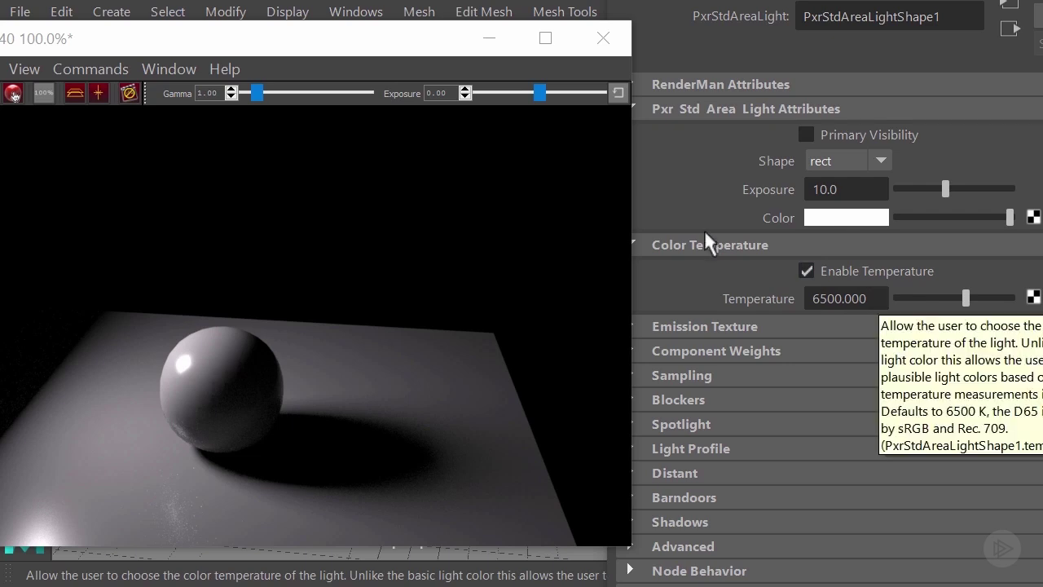
pyautogui.moveTo(878, 300); pyautogui.dragTo(764, 296)
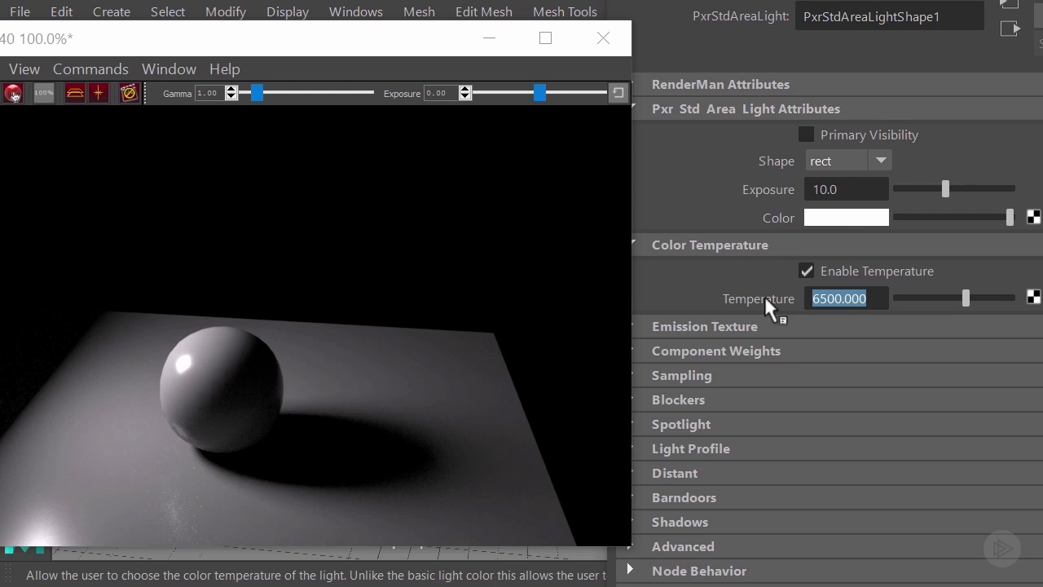
# Set the area light's temperature to 3800 K for a warm orange render.
pyautogui.write('380')
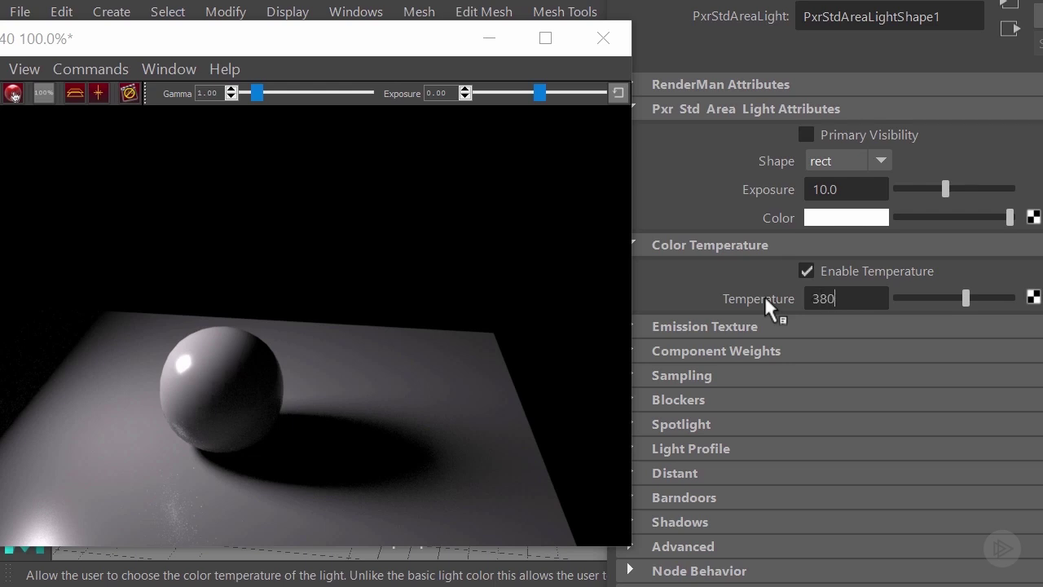
pyautogui.write('0')
pyautogui.press('Return')
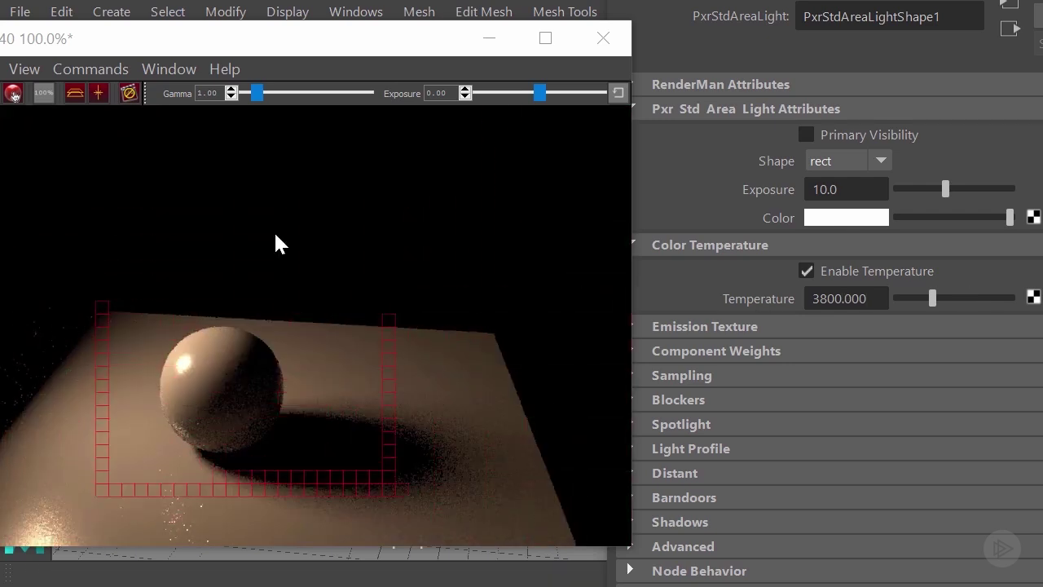
pyautogui.moveTo(74, 42); pyautogui.dragTo(118, 41)
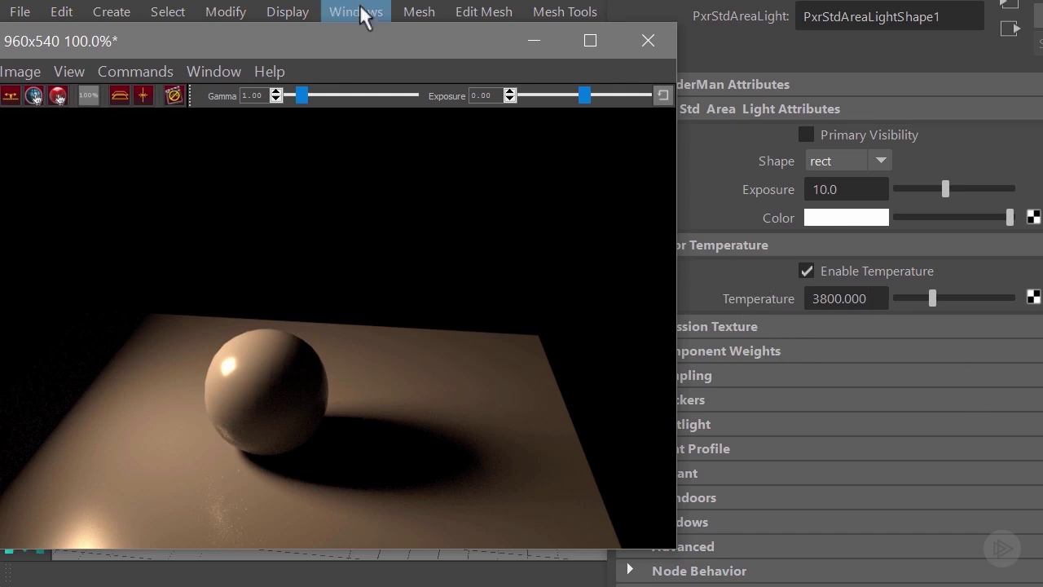
pyautogui.moveTo(361, 40); pyautogui.dragTo(319, 47)
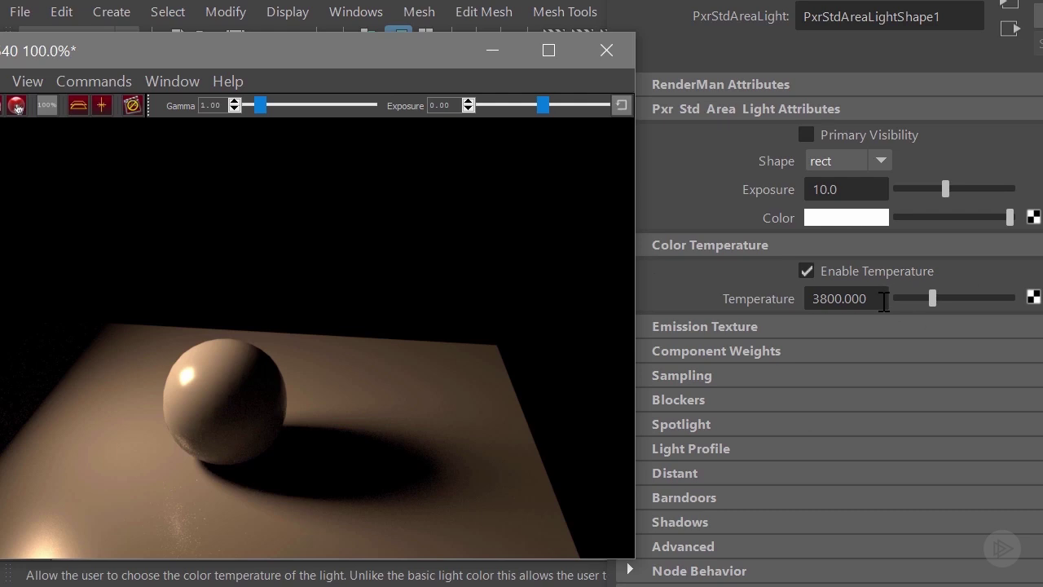
# Change the area light's temperature to 9000 K for a cool bluish render.
pyautogui.moveTo(884, 300); pyautogui.dragTo(766, 299)
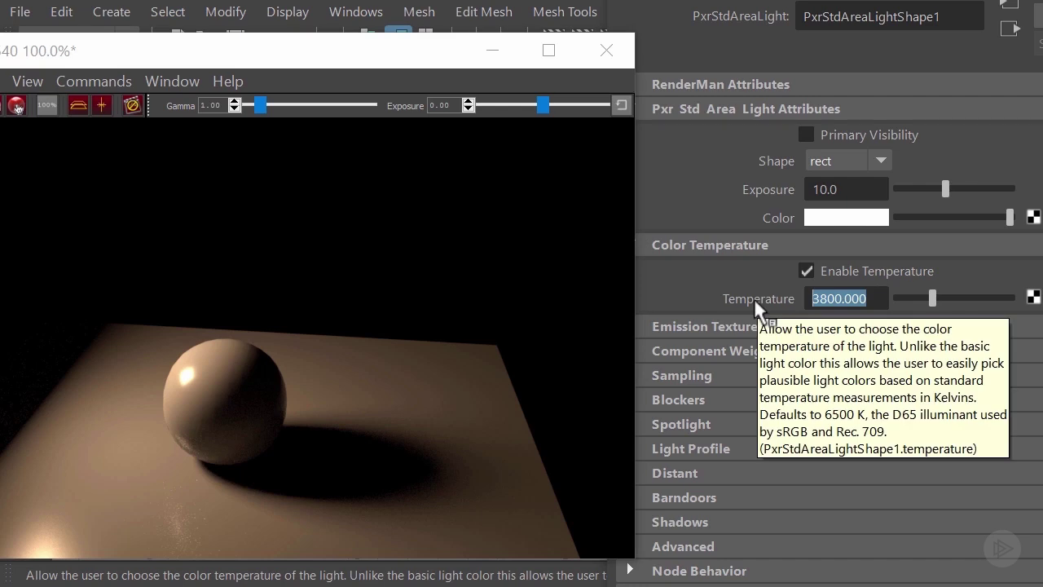
pyautogui.write('9000')
pyautogui.press('Return')
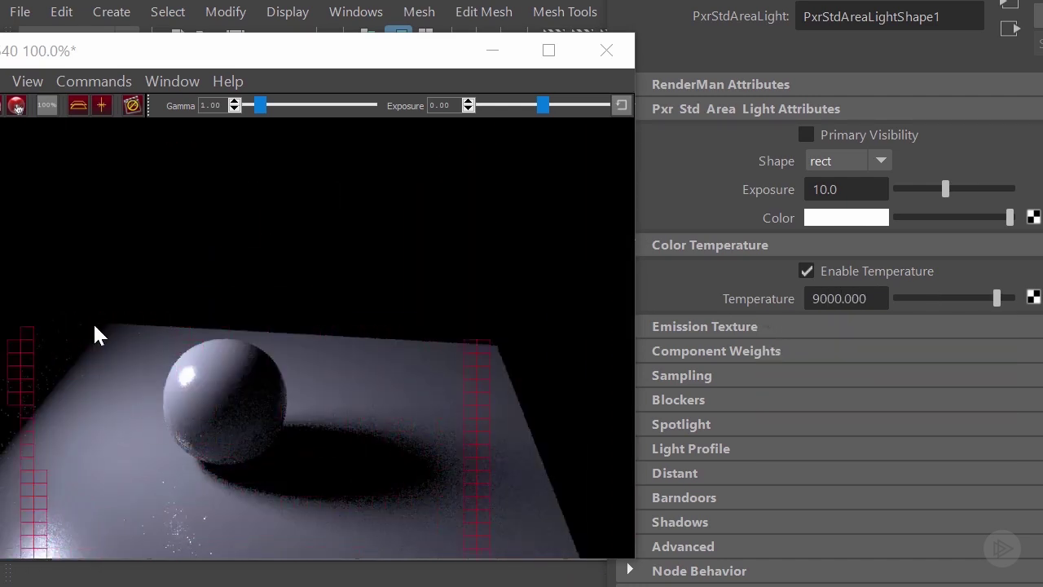
pyautogui.moveTo(275, 53); pyautogui.dragTo(323, 33)
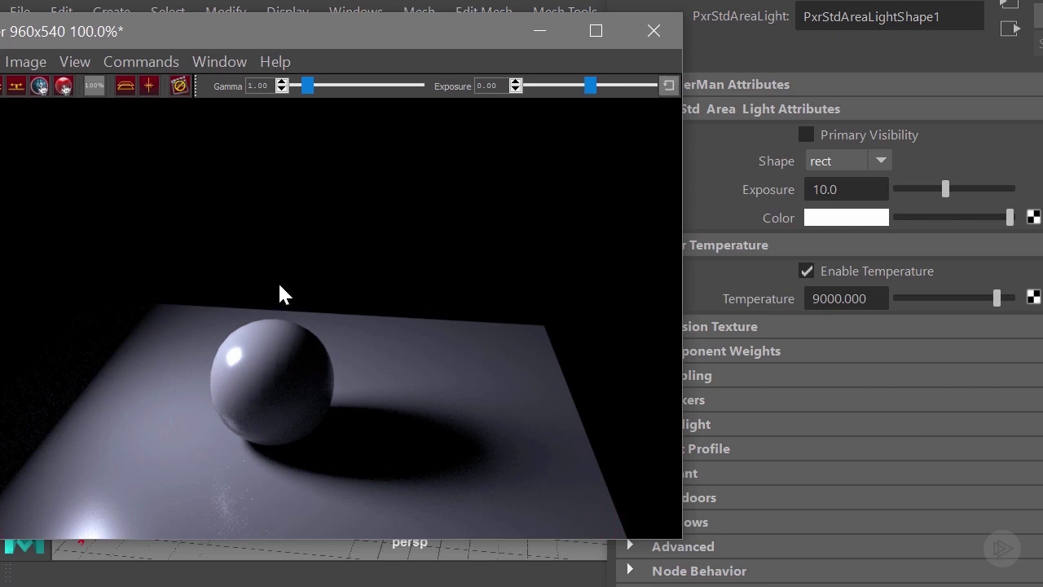
pyautogui.moveTo(463, 30); pyautogui.dragTo(377, 42)
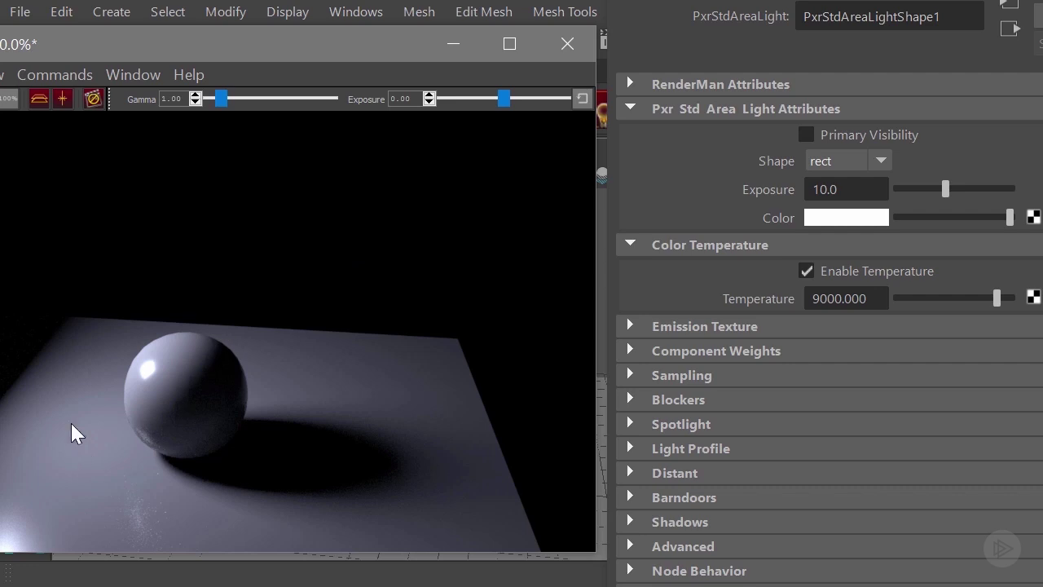
# Disable color temperature and make the light colour a light purple-blue, starting from blue.
pyautogui.moveTo(128, 44); pyautogui.dragTo(158, 38)
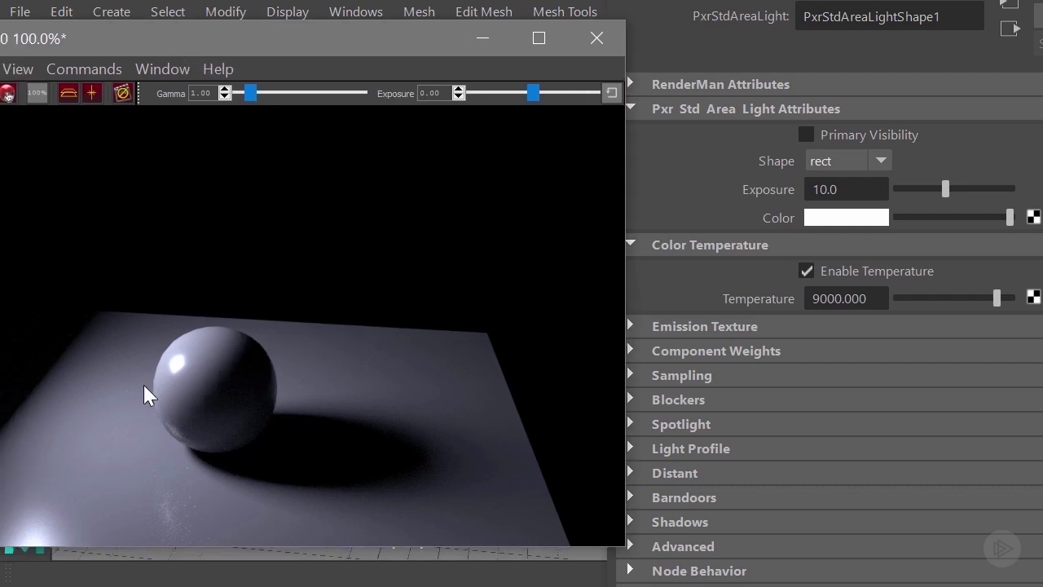
pyautogui.click(839, 270)
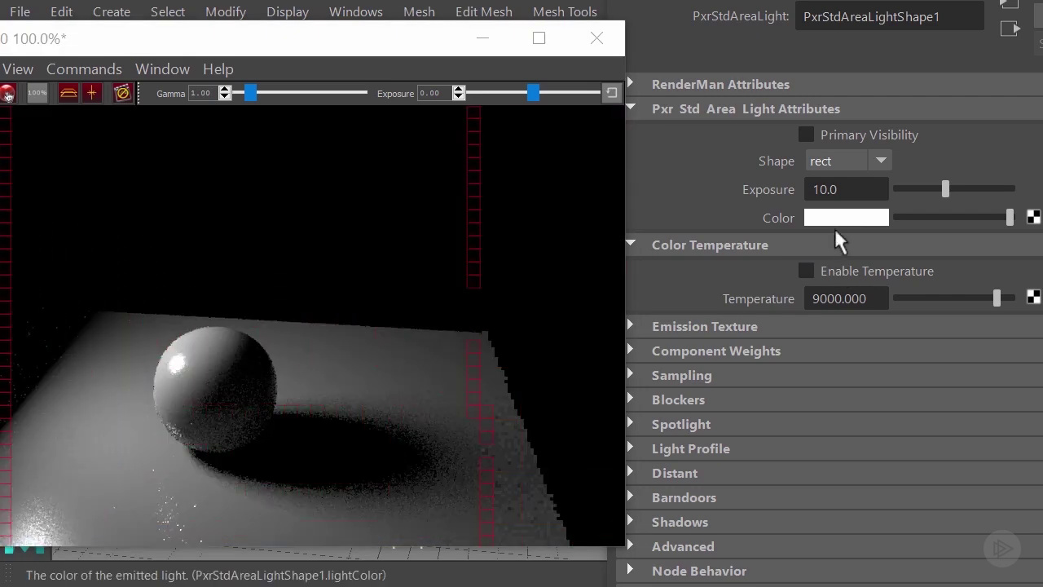
pyautogui.click(871, 218)
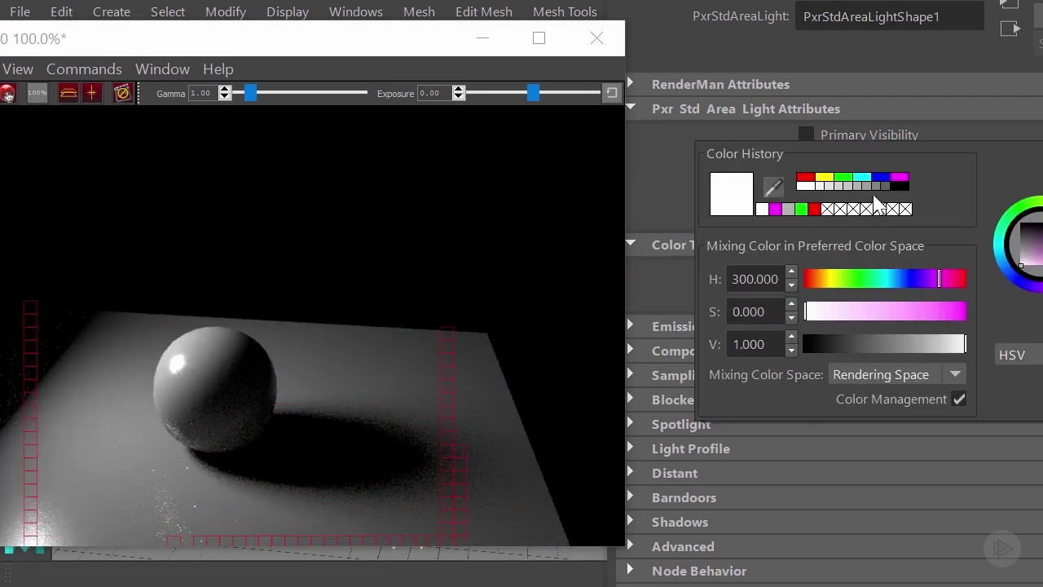
pyautogui.click(880, 179)
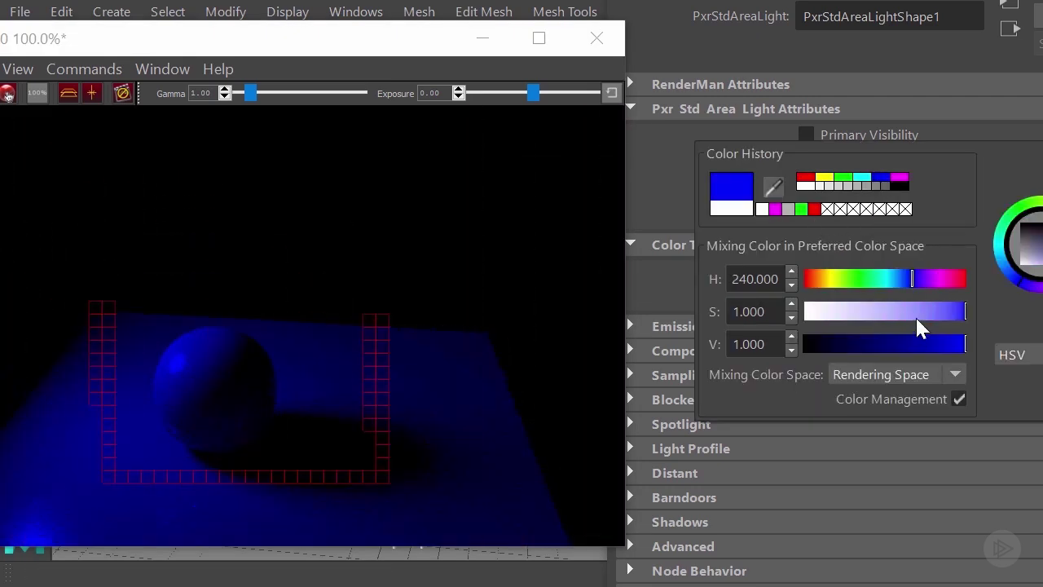
pyautogui.moveTo(935, 308); pyautogui.dragTo(888, 318)
pyautogui.click(928, 344)
pyautogui.click(950, 344)
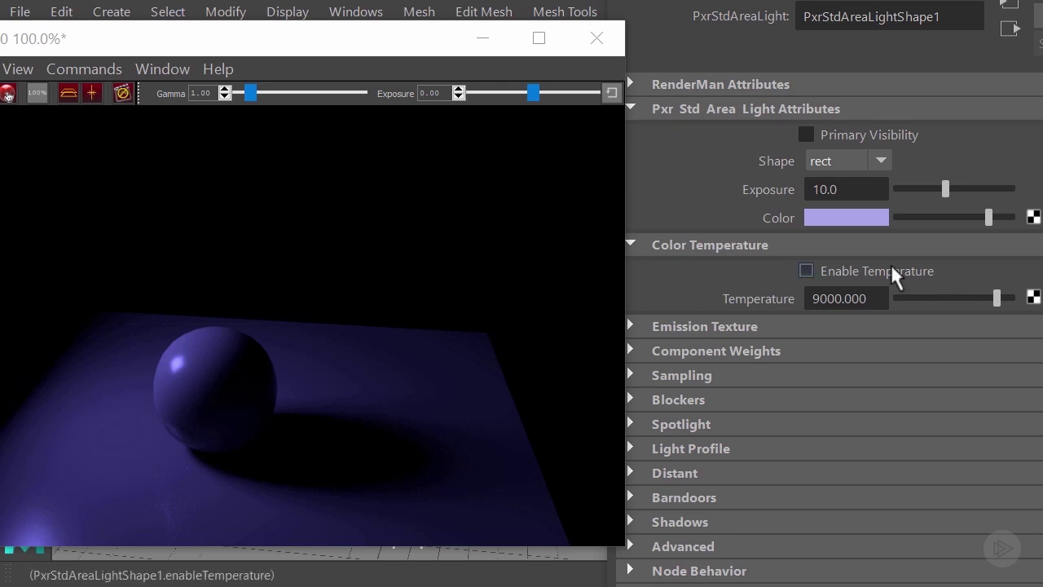
# Show the object's PxrDisney material attributes and centre the Render View window.
pyautogui.click(549, 543)
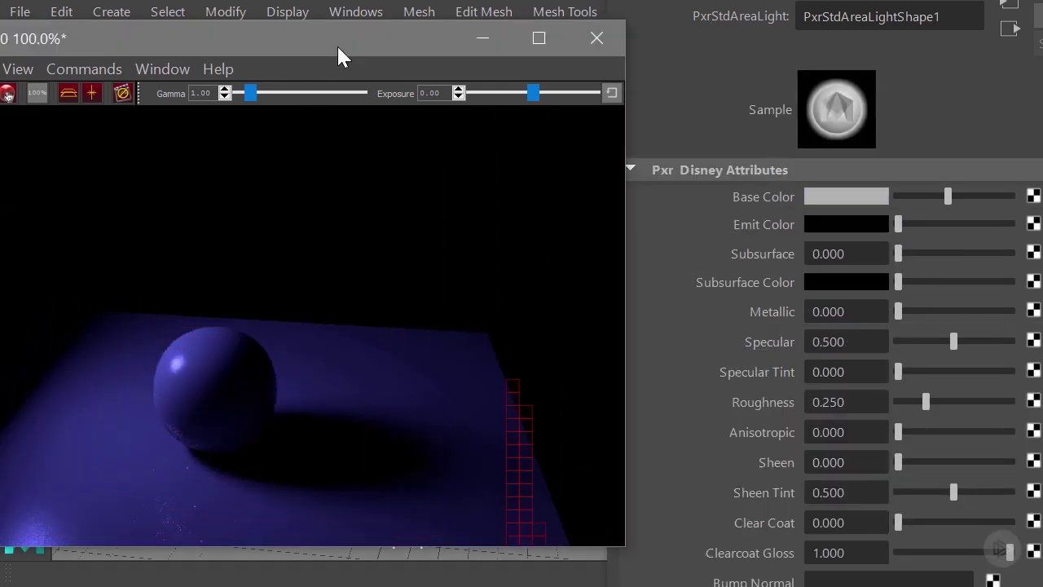
pyautogui.moveTo(336, 44); pyautogui.dragTo(473, 33)
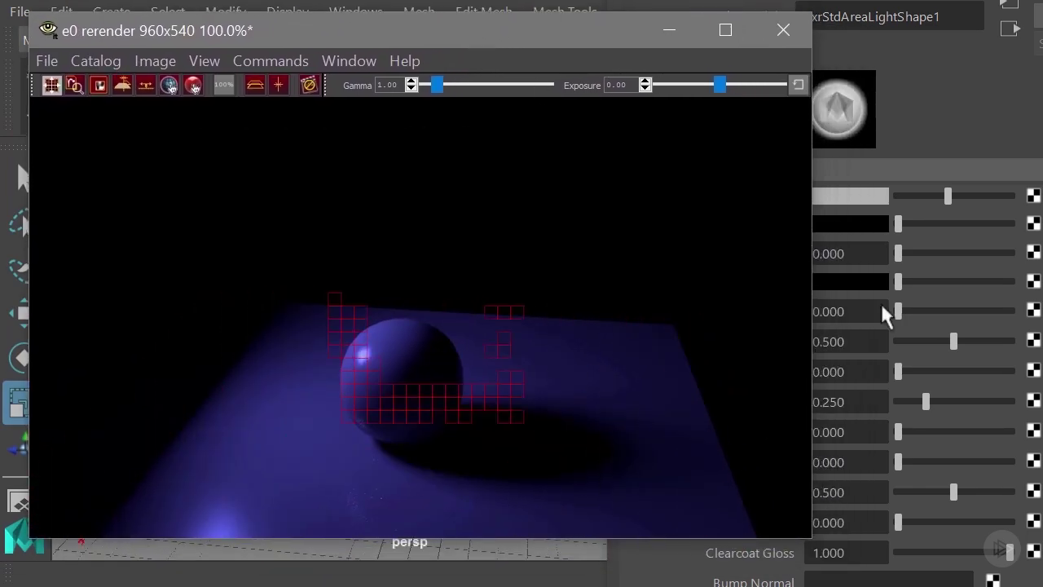